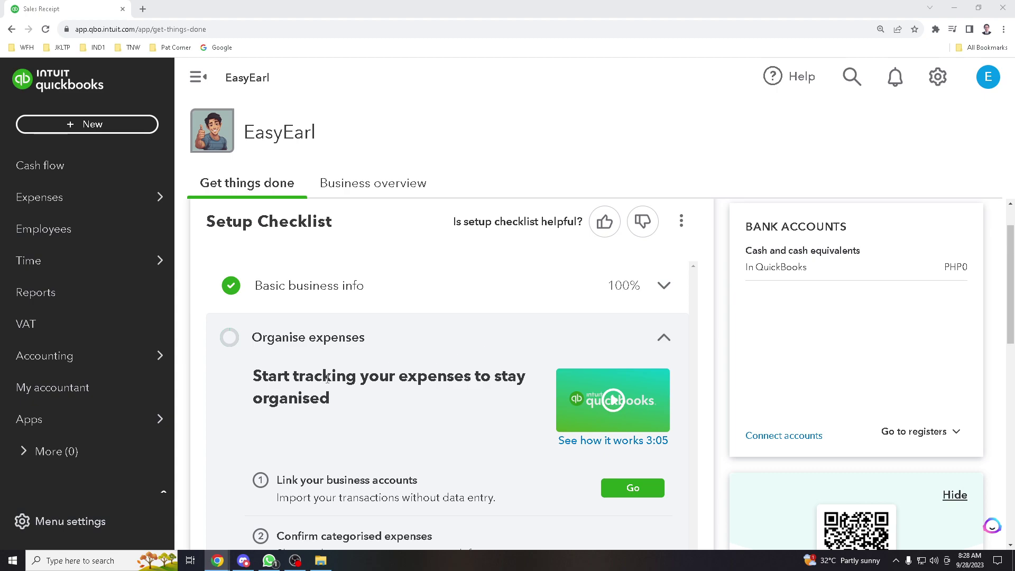
Scroll up and down through the QuickBooks Online home page
scroll(374, 360, down, 2)
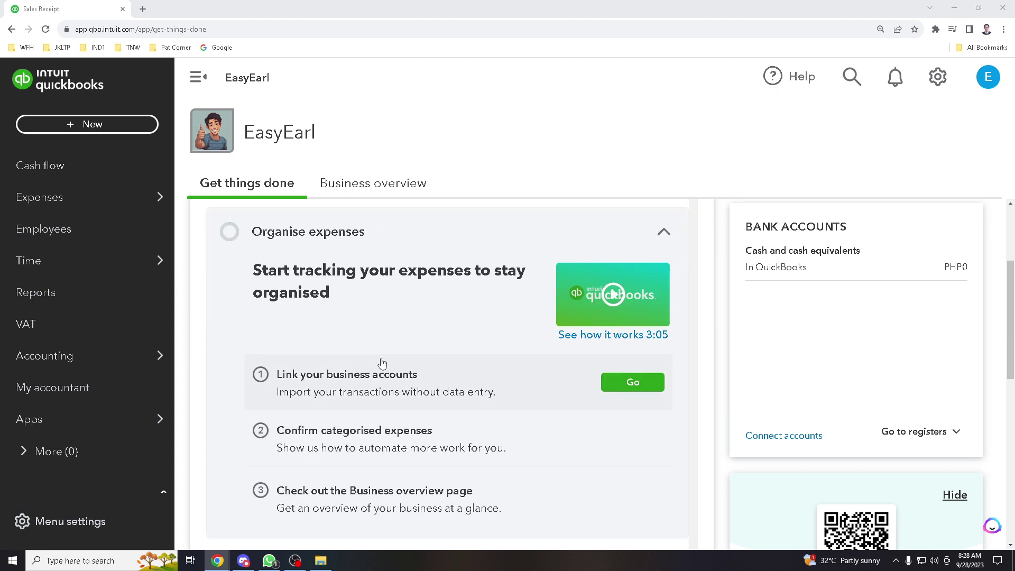
scroll(375, 359, down, 2)
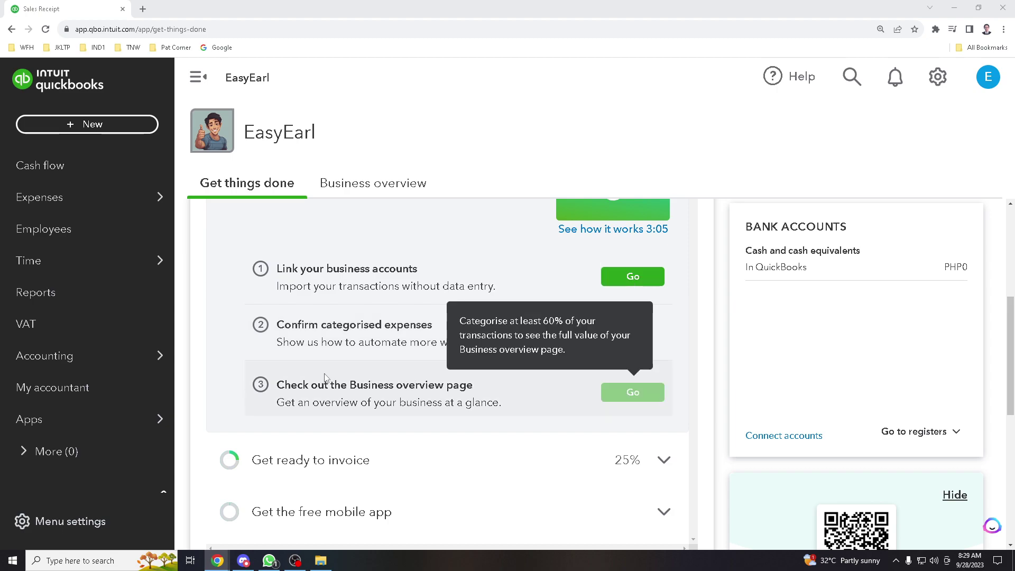
scroll(327, 378, down, 3)
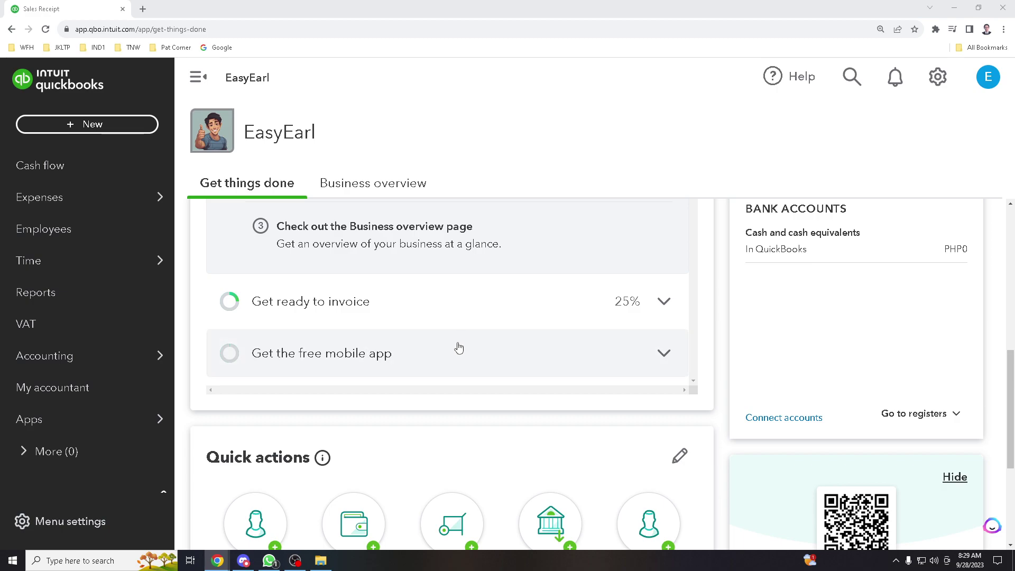
scroll(455, 347, down, 2)
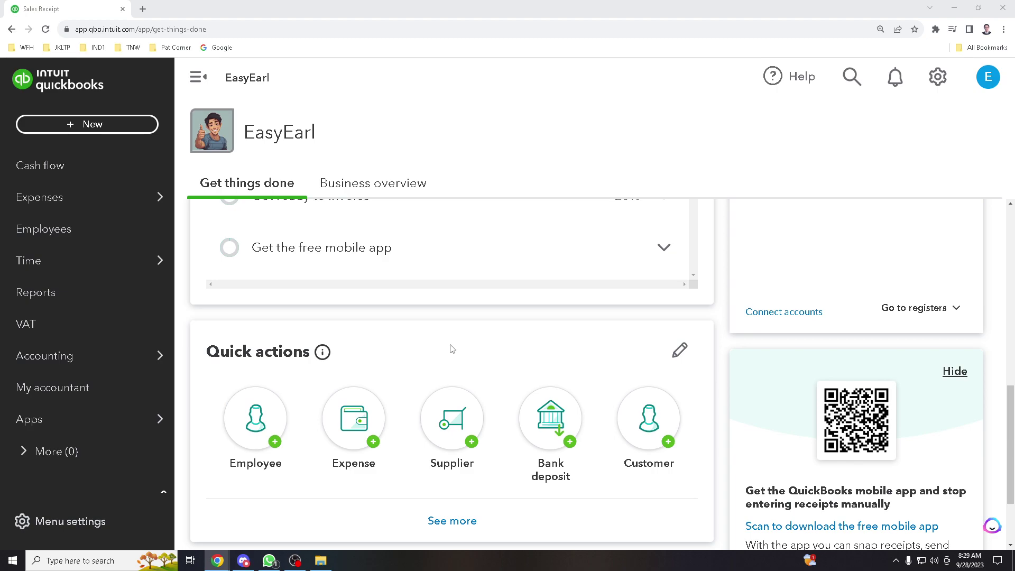
scroll(453, 350, down, 2)
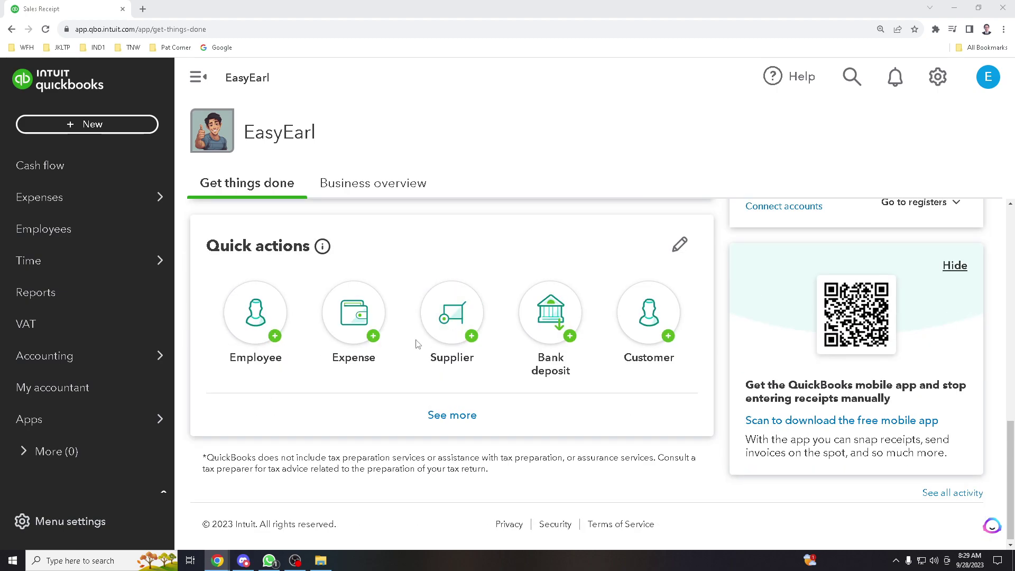
scroll(400, 344, up, 4)
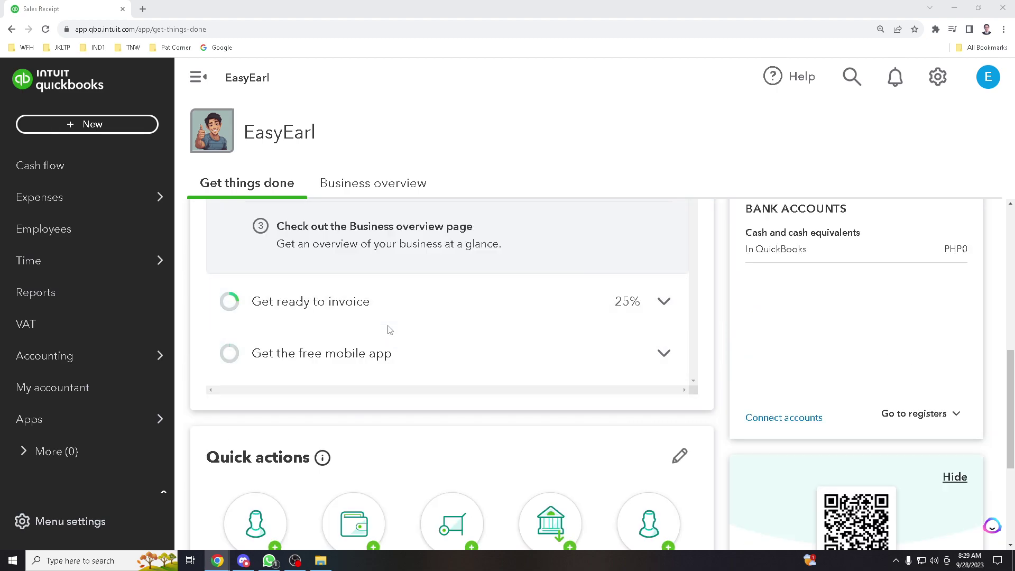
scroll(388, 337, down, 3)
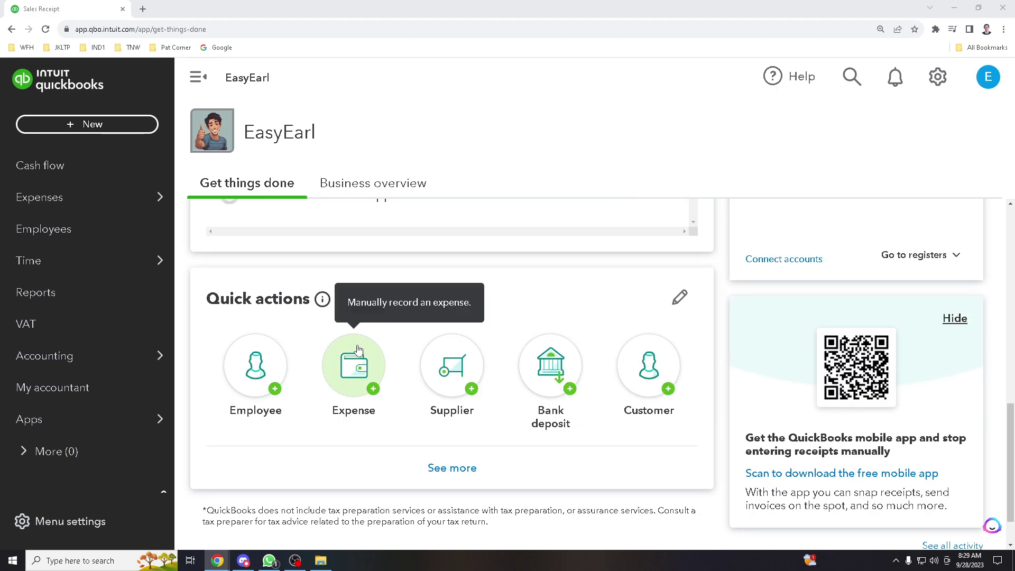
scroll(360, 346, down, 1)
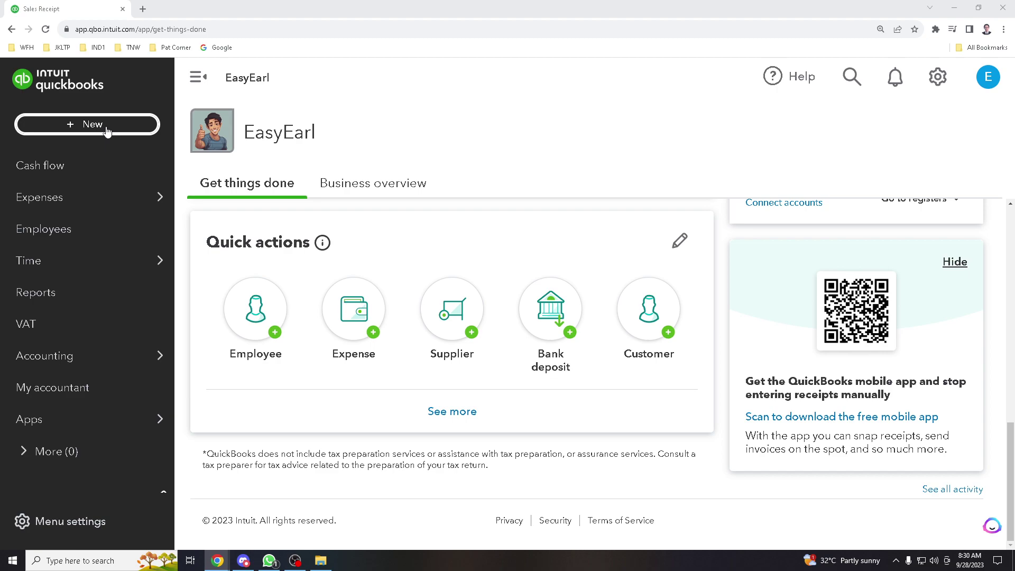
From the + New menu, start a blank Sales receipt, no.1002
click(108, 127)
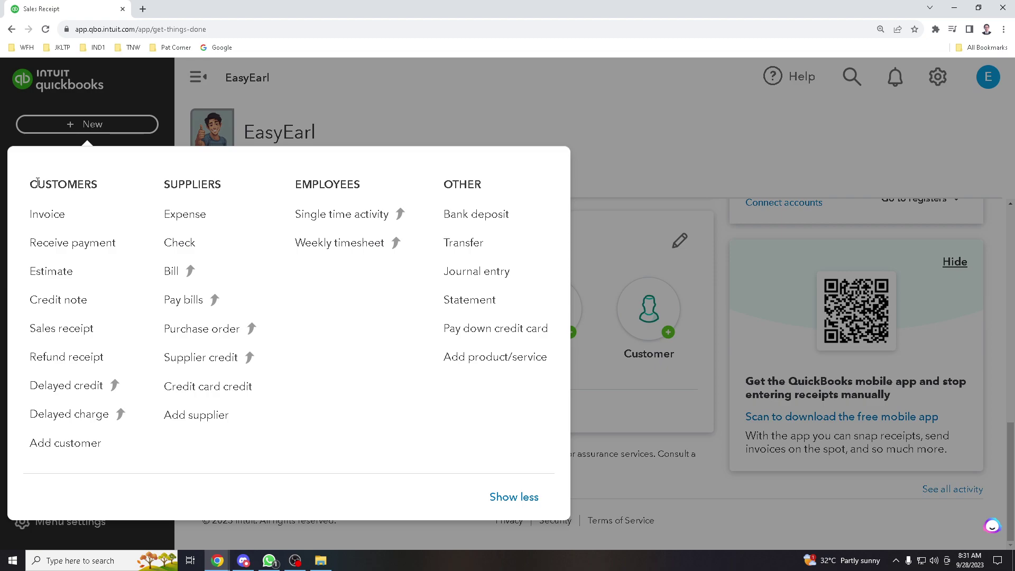
drag(30, 184, 115, 180)
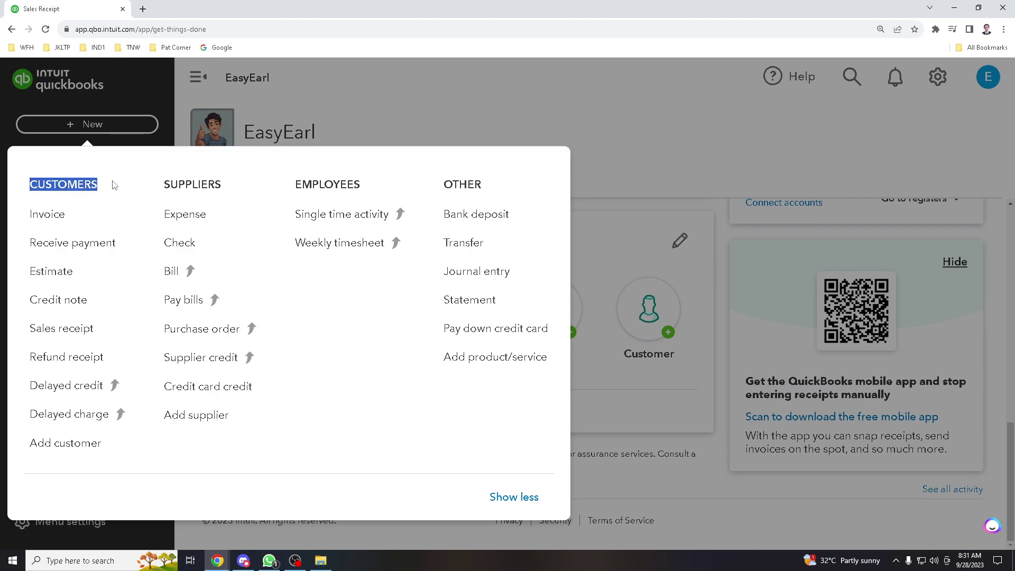
click(114, 185)
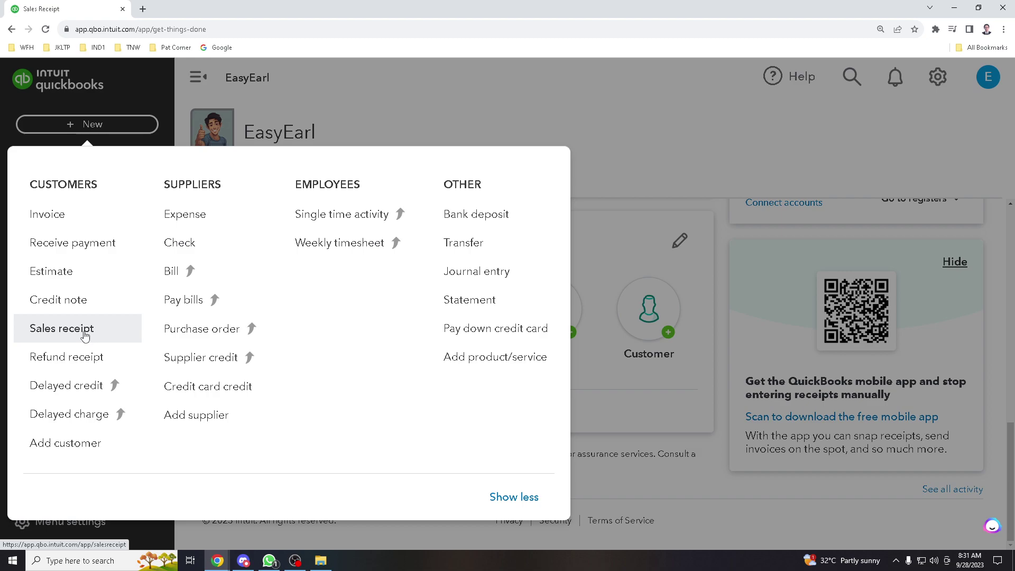
click(69, 337)
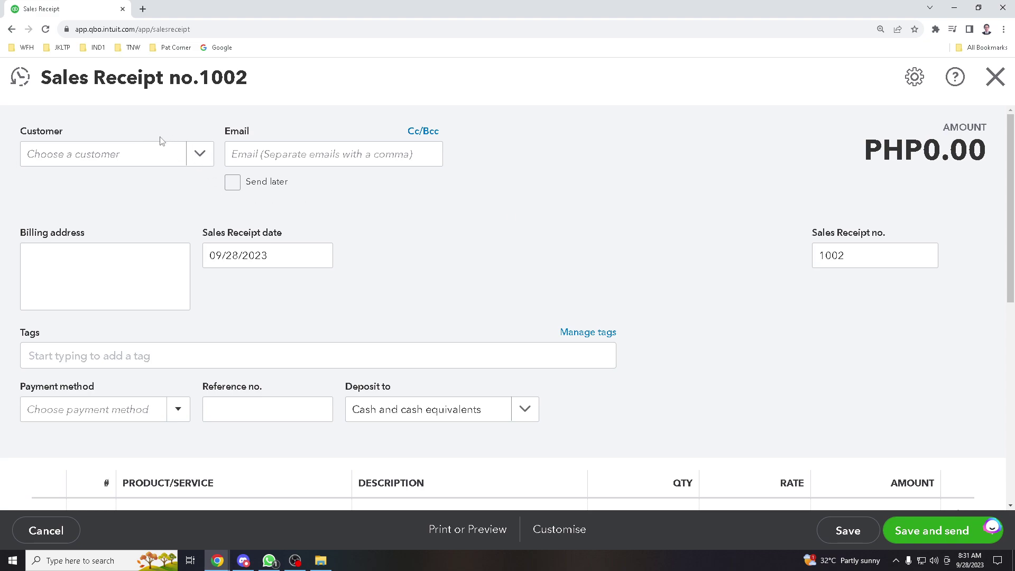
Select Sample Customer as the receipt's customer, filling in the billing address
click(200, 156)
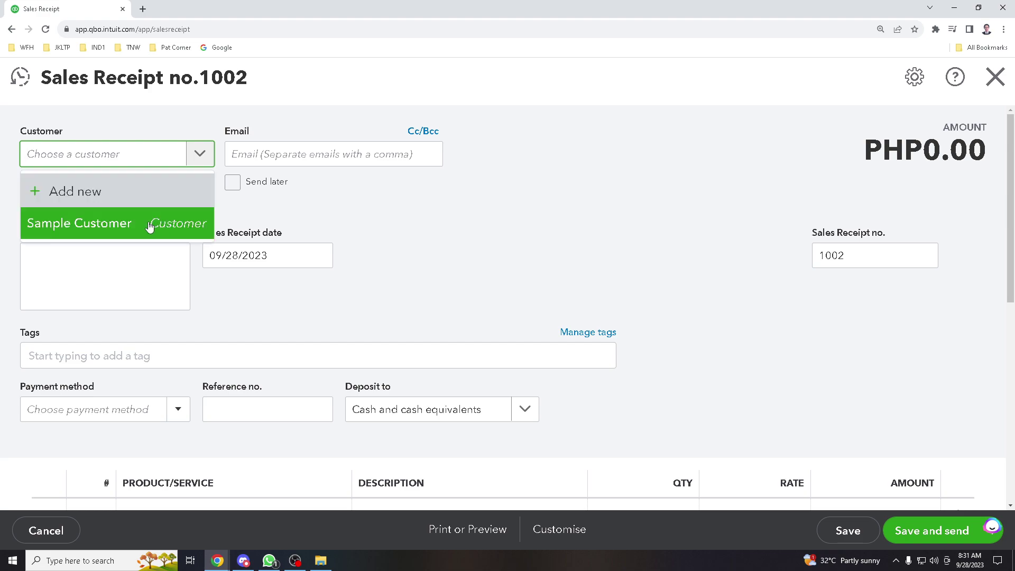
click(108, 232)
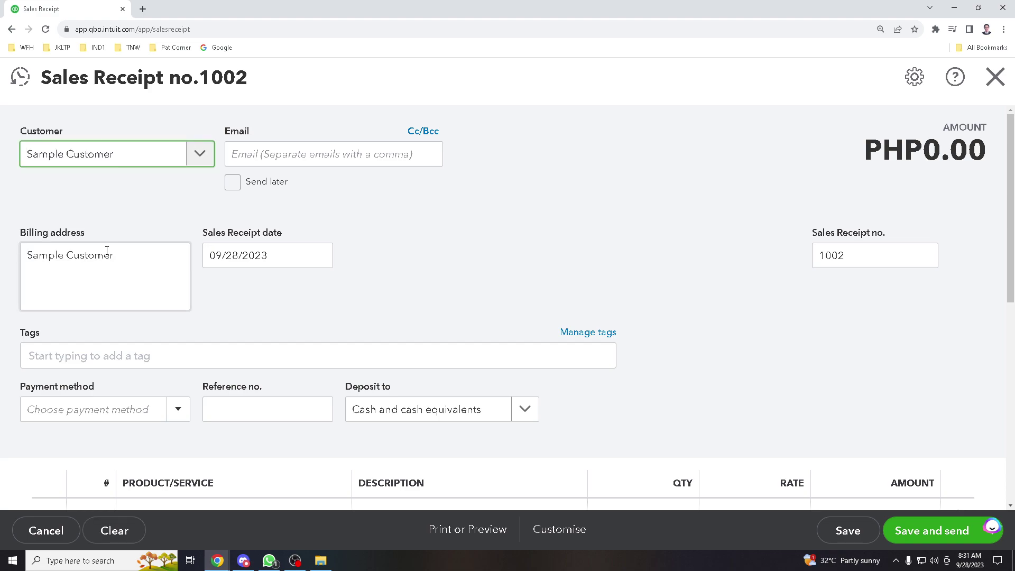
drag(148, 257, 26, 256)
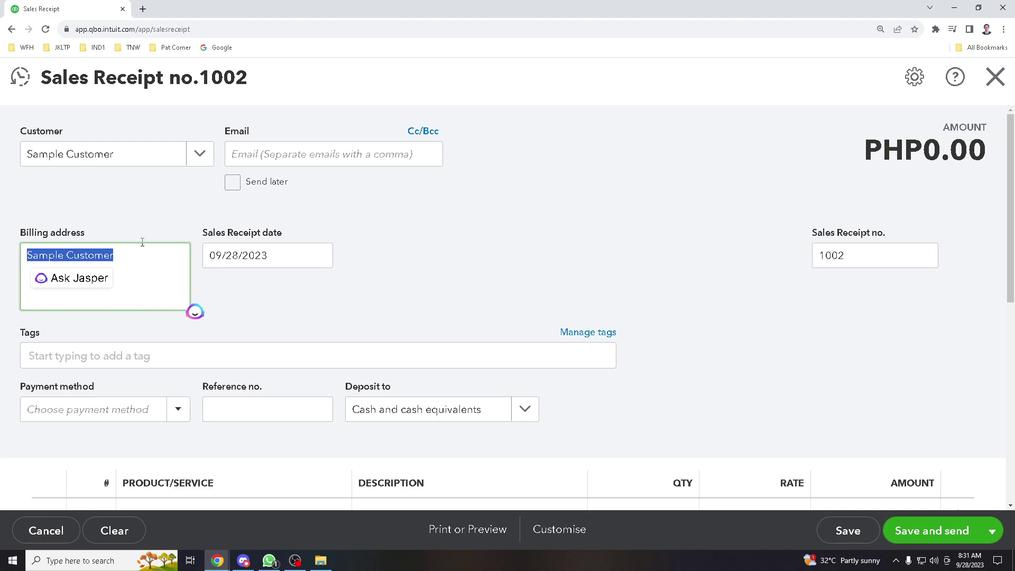
click(140, 224)
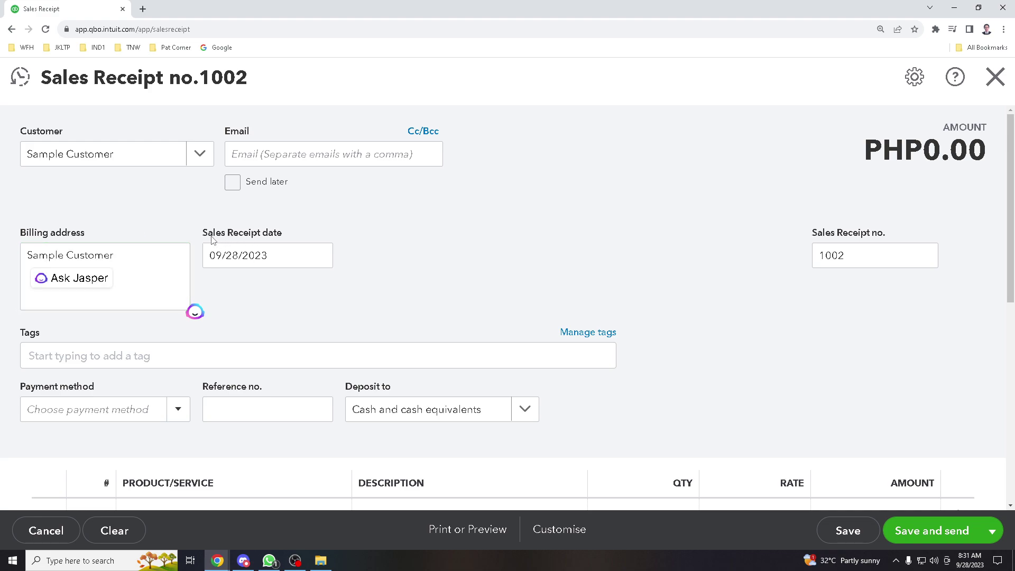
click(152, 165)
click(364, 208)
Enter the customer's e-mail address in the Email field, correcting a typo
click(261, 153)
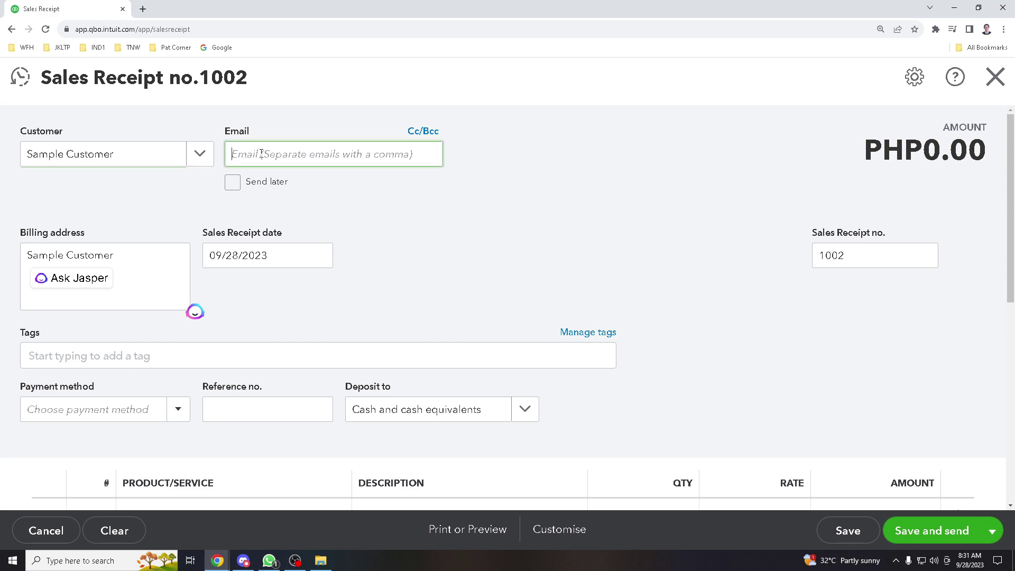
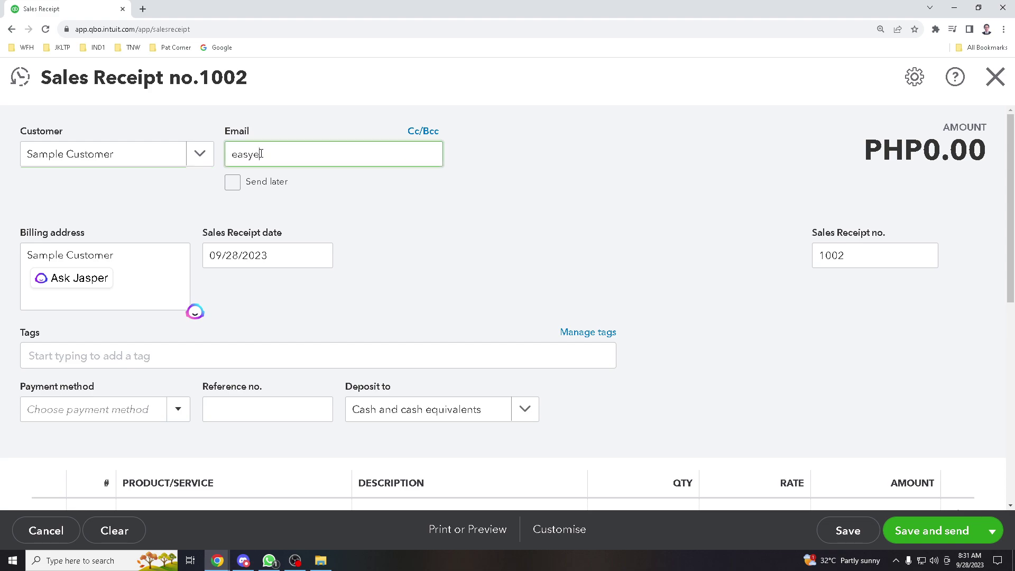
click(309, 324)
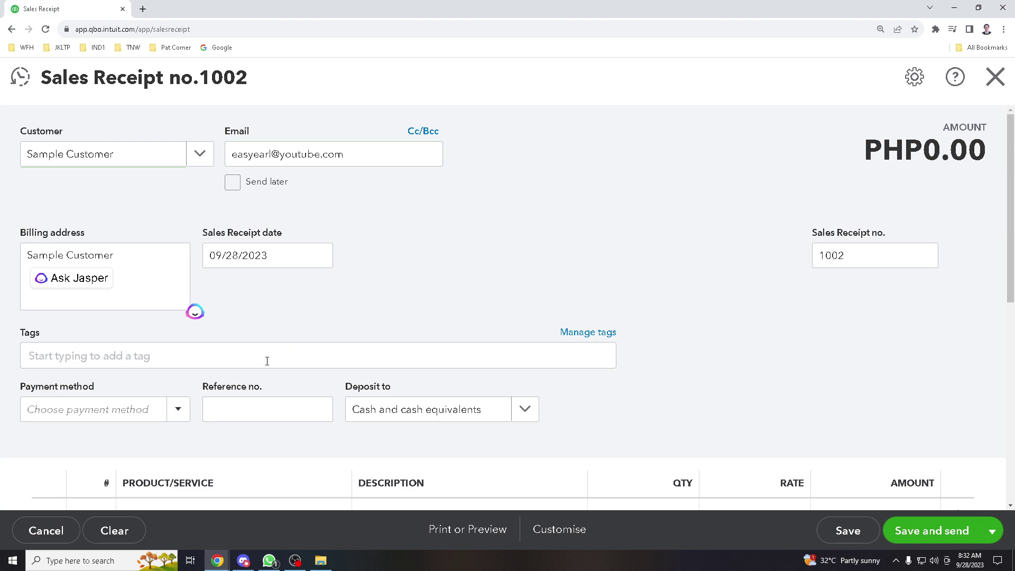
scroll(153, 291, down, 1)
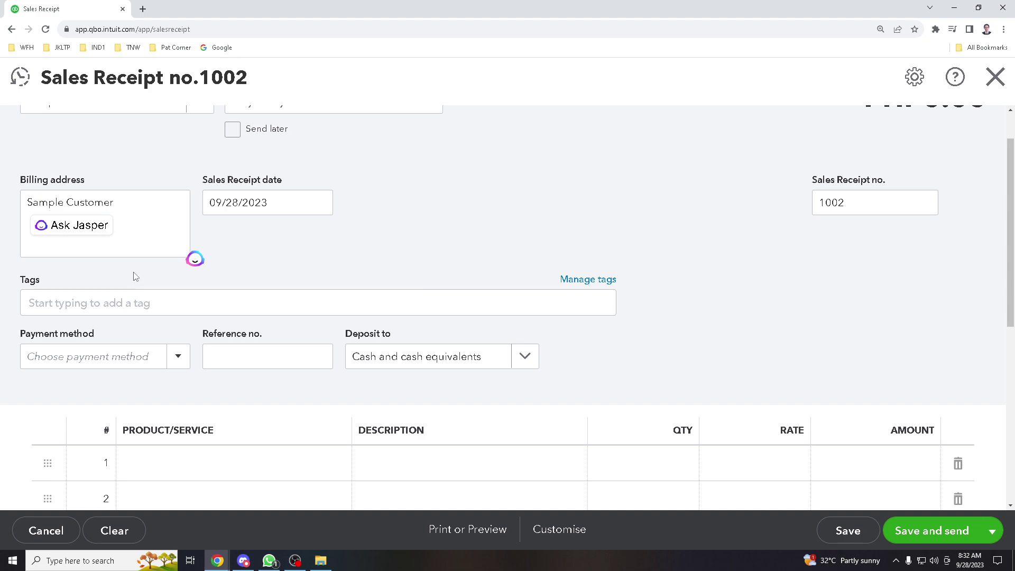
click(292, 298)
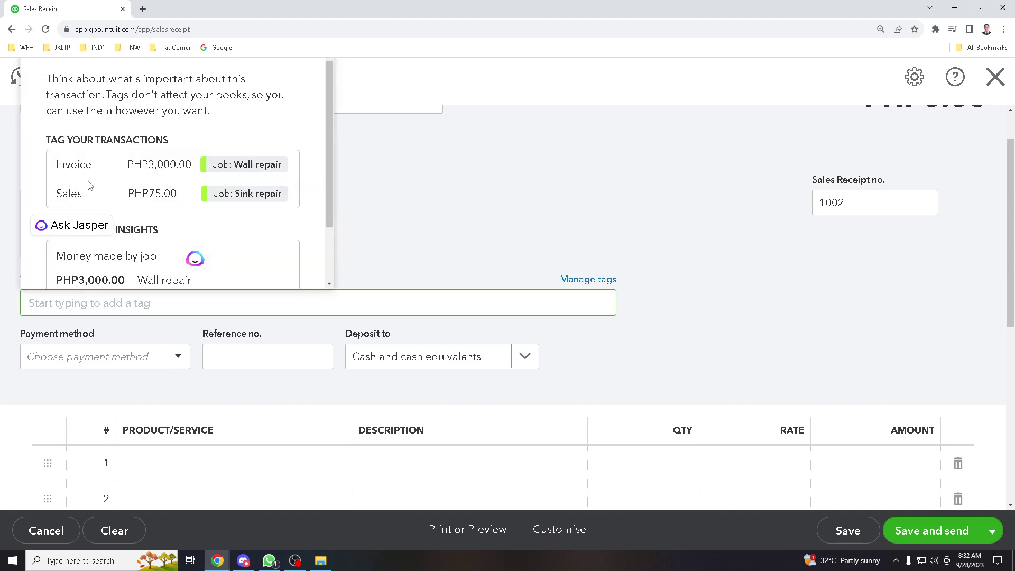
scroll(280, 224, down, 2)
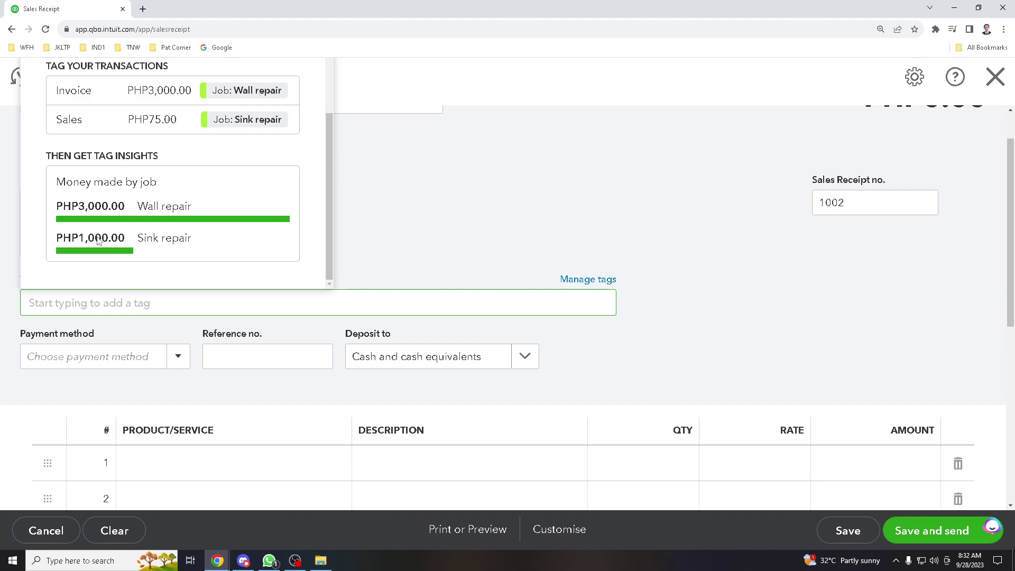
scroll(144, 213, up, 2)
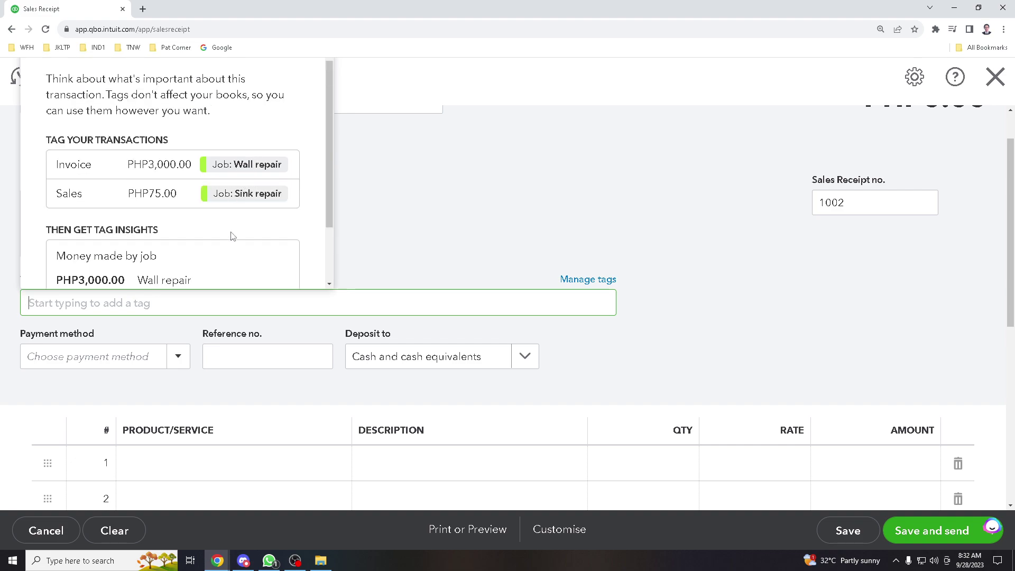
click(511, 201)
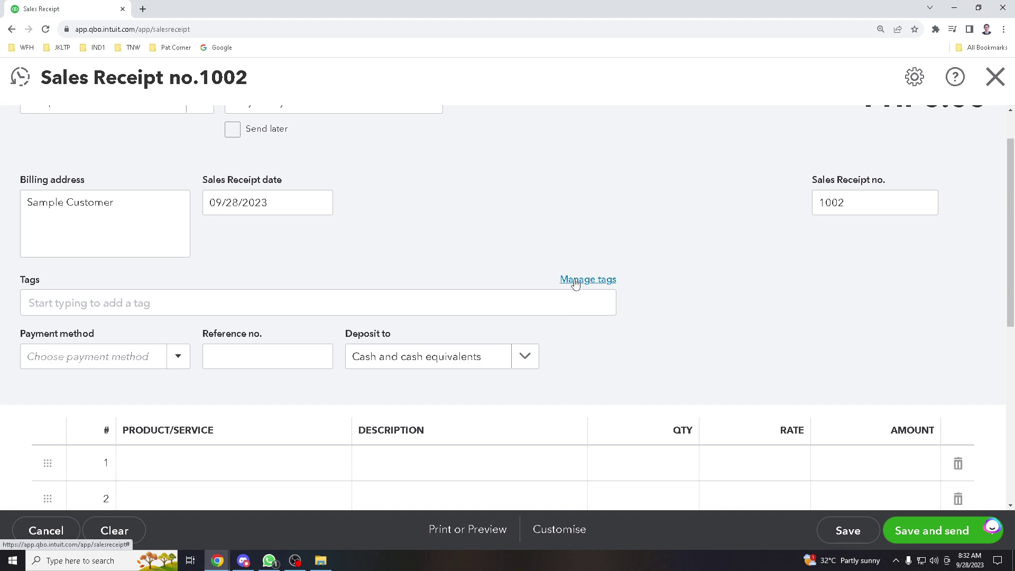
click(575, 284)
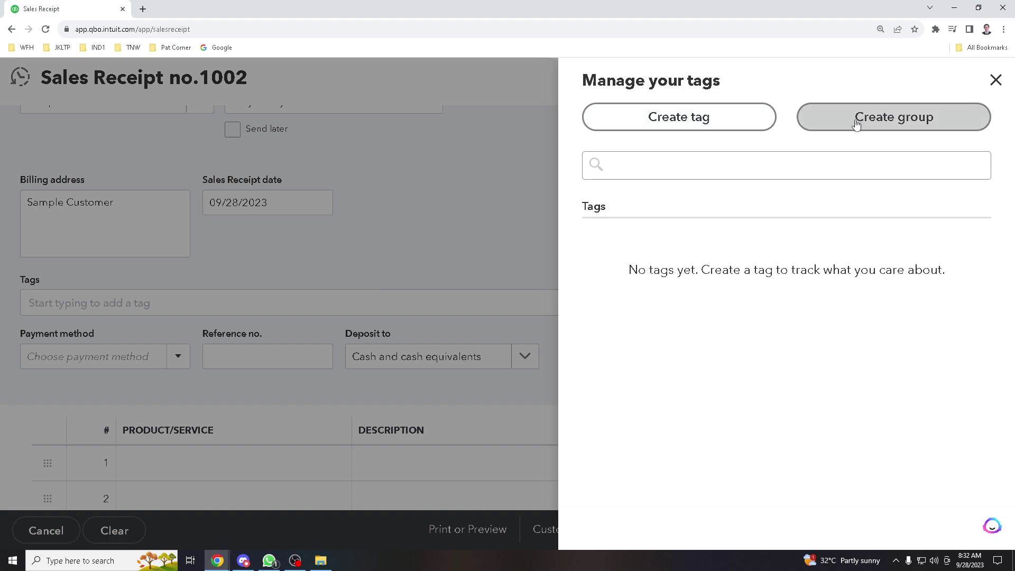
click(799, 169)
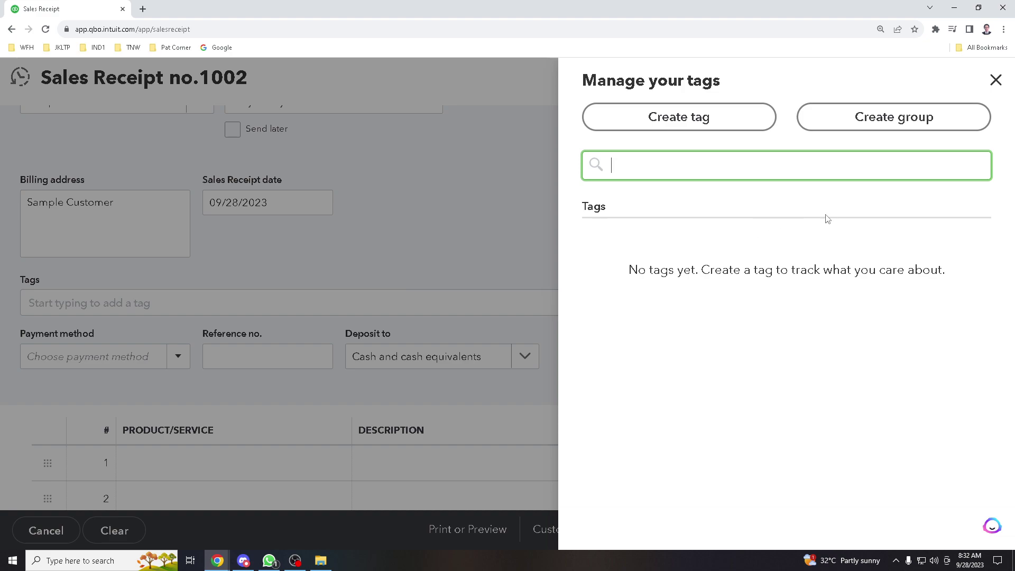
click(995, 80)
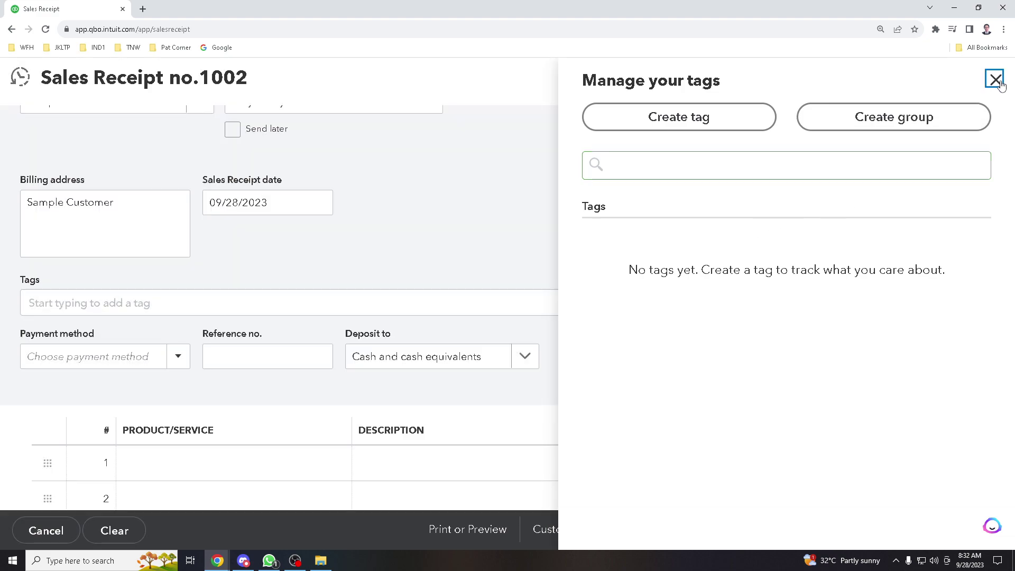
Set the payment method to Cash, after briefly switching it to Check
scroll(204, 387, down, 1)
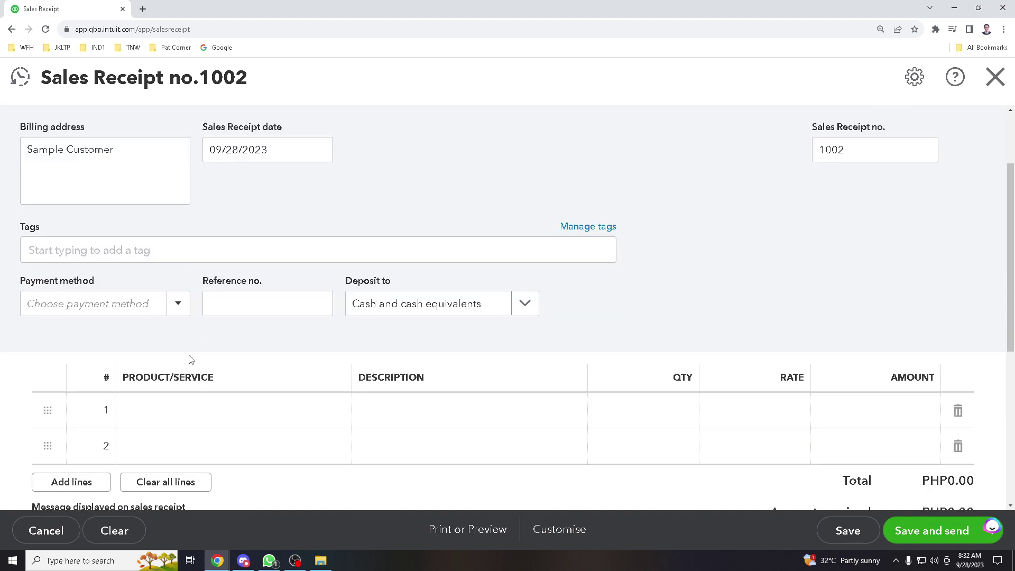
click(178, 305)
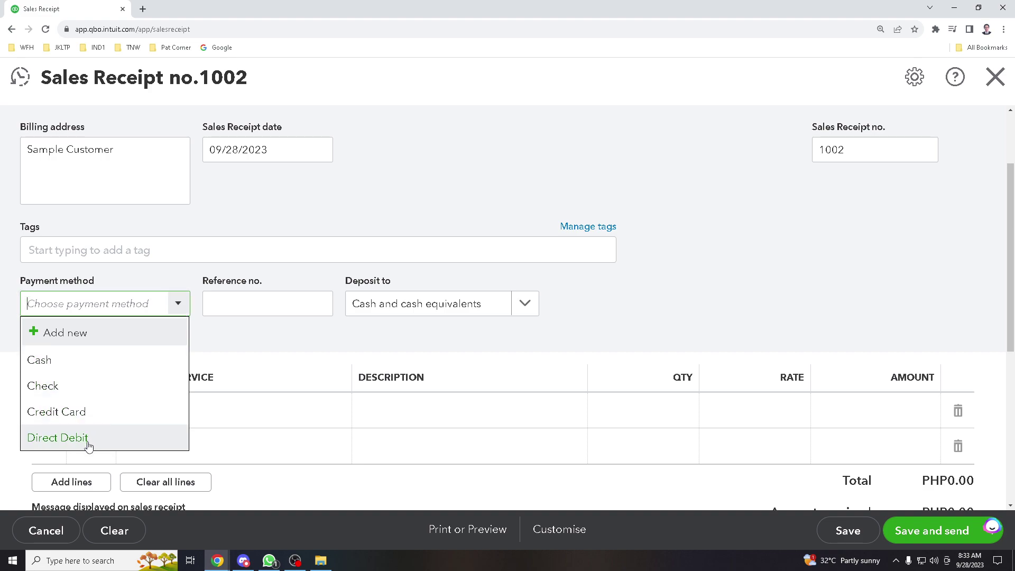
click(96, 366)
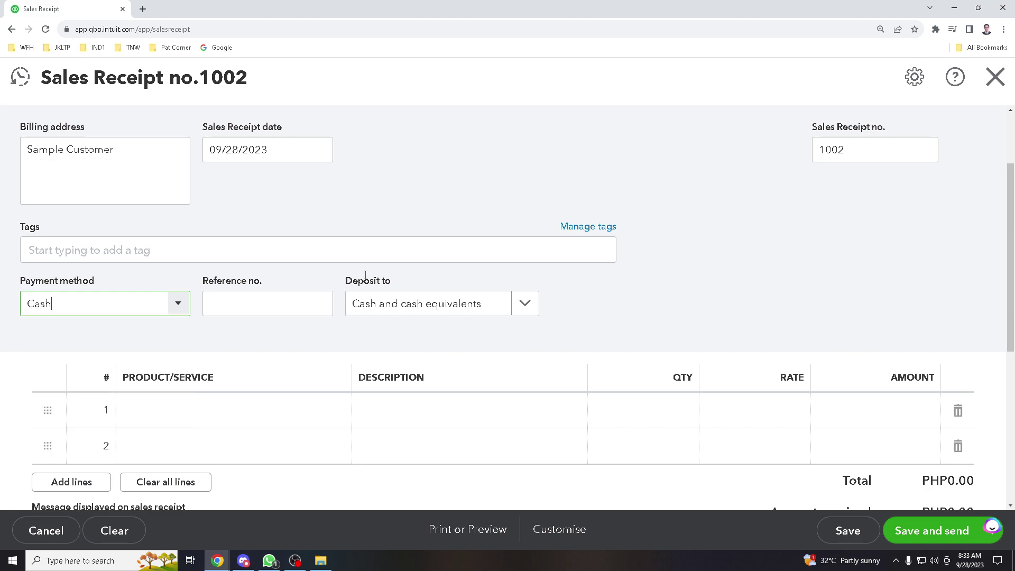
click(284, 302)
click(169, 302)
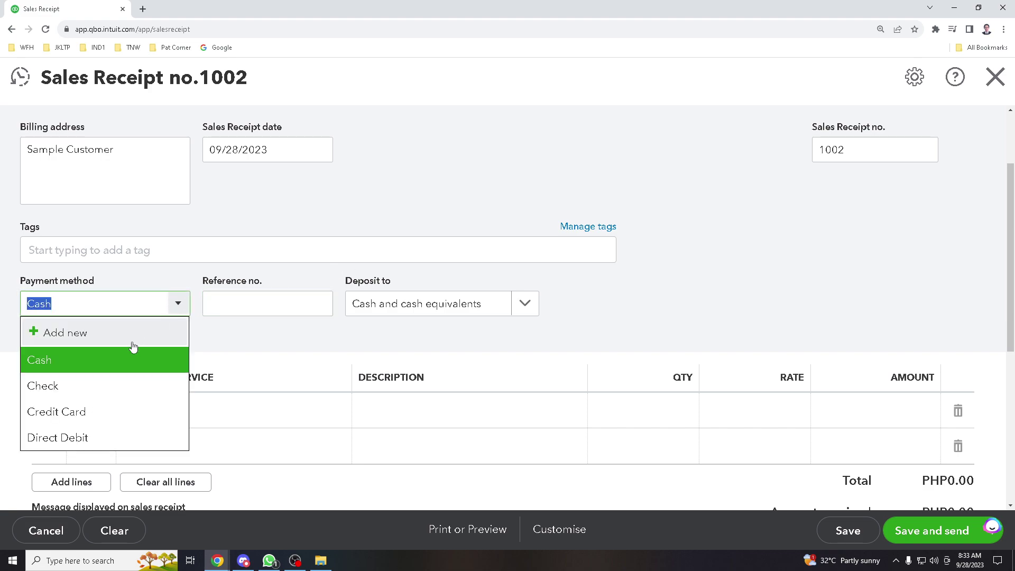
click(92, 391)
click(246, 304)
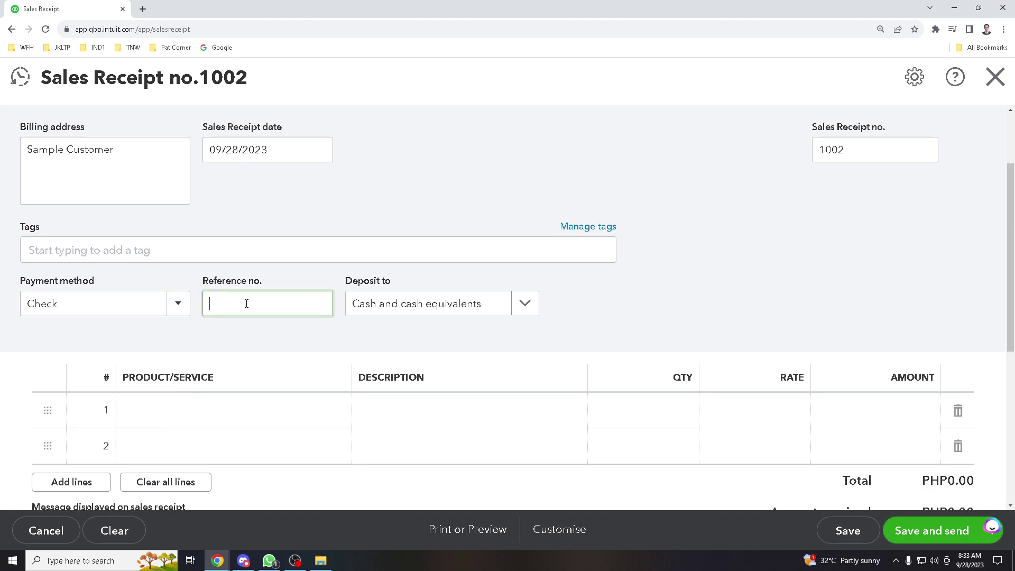
click(178, 304)
click(84, 359)
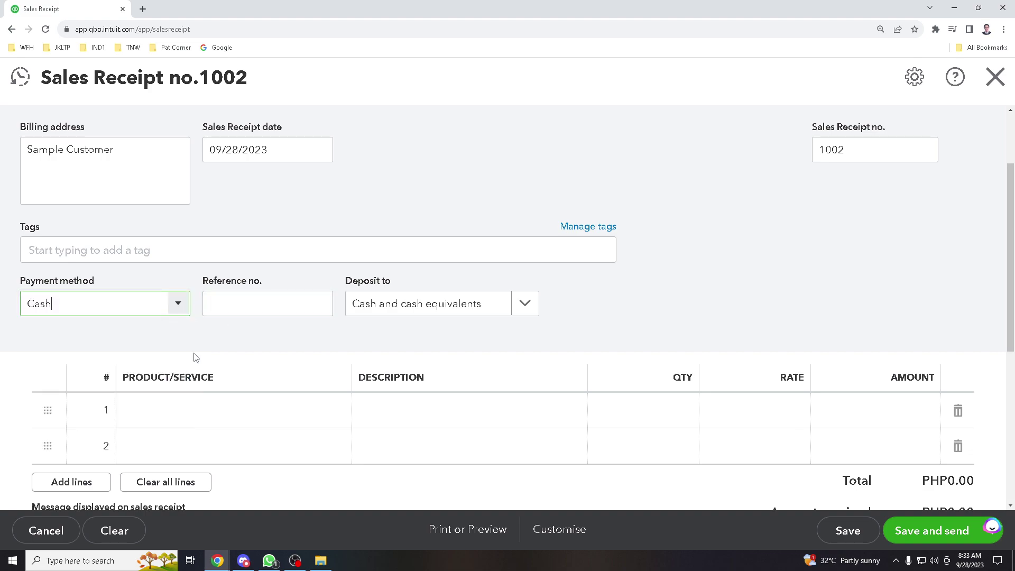
click(523, 311)
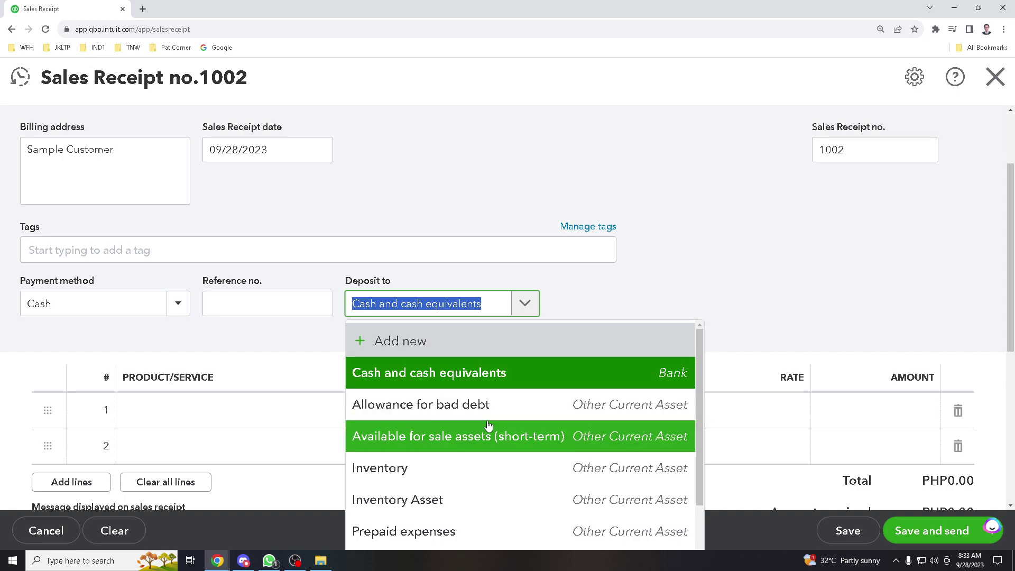
scroll(497, 423, down, 1)
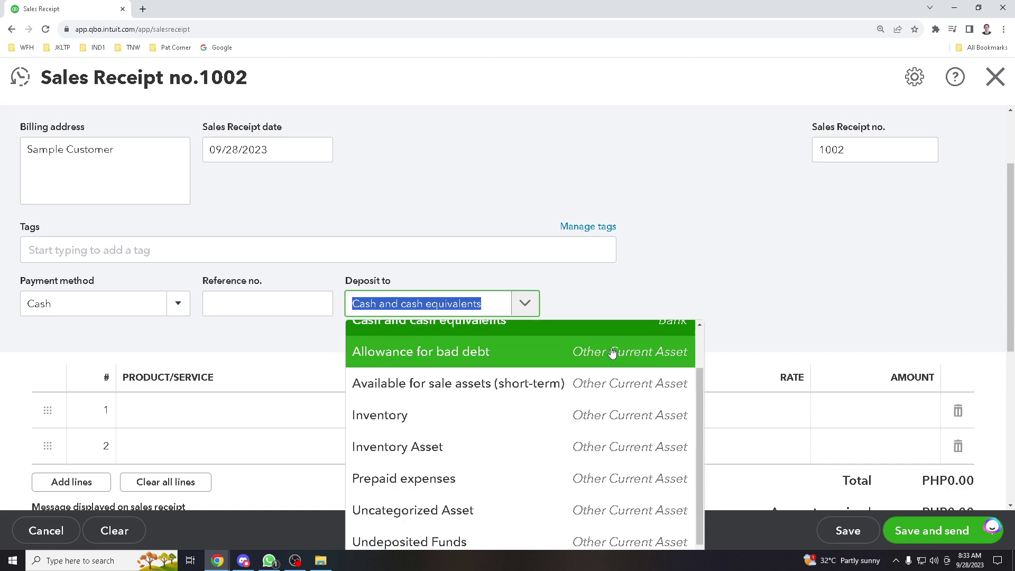
click(587, 291)
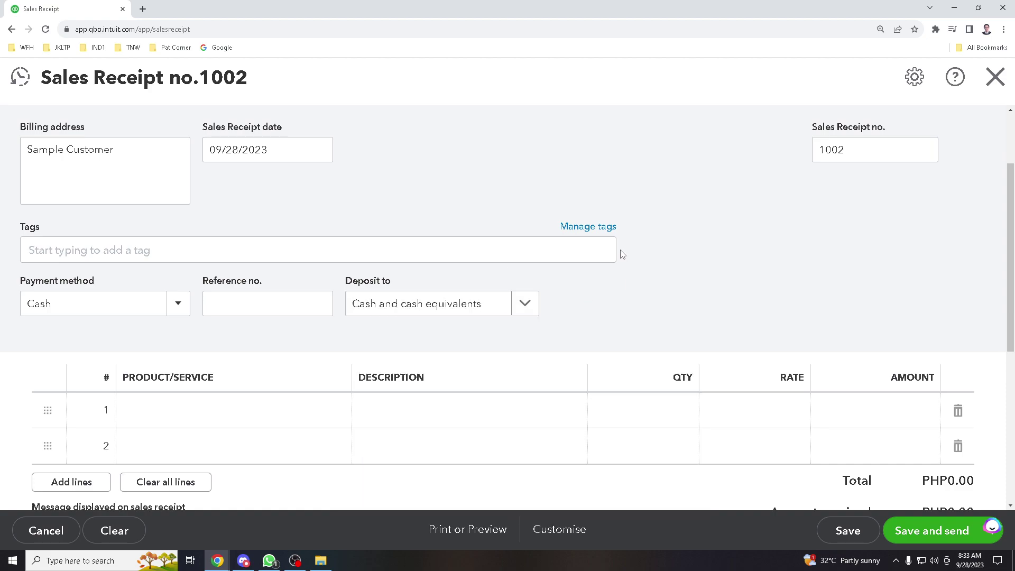
Put Services on line 1 of the receipt with quantity 1
scroll(158, 391, down, 2)
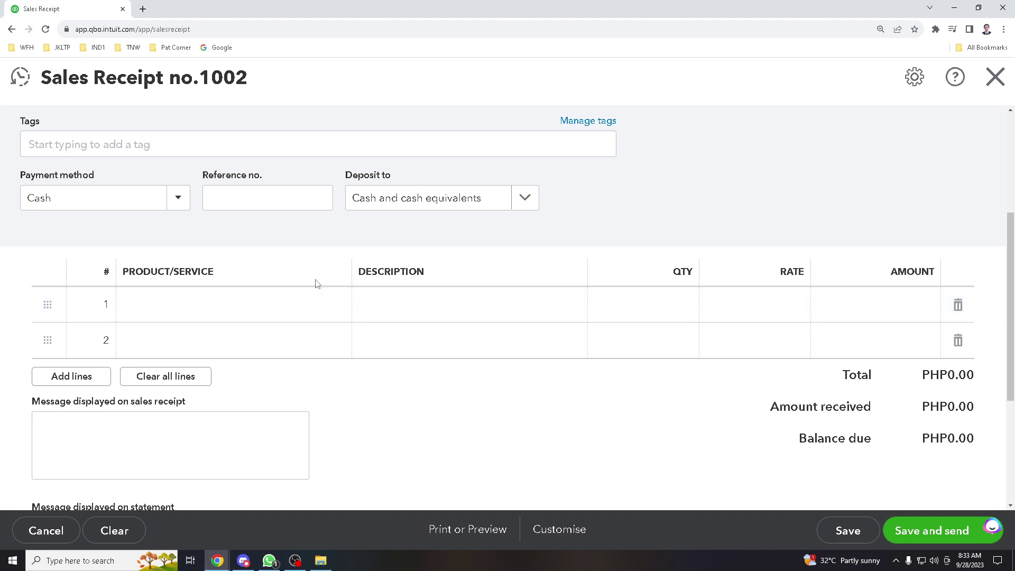
click(171, 309)
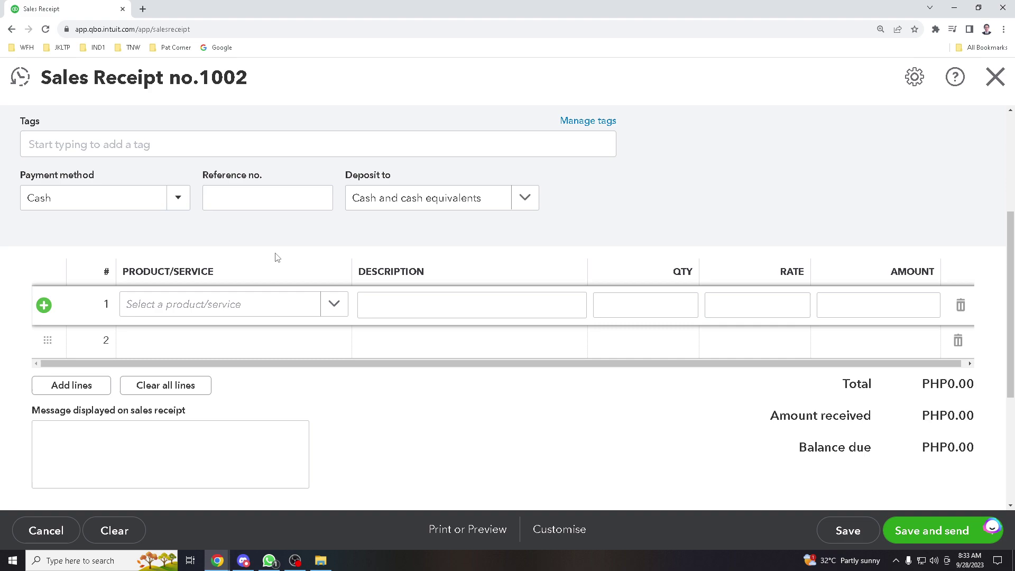
click(332, 312)
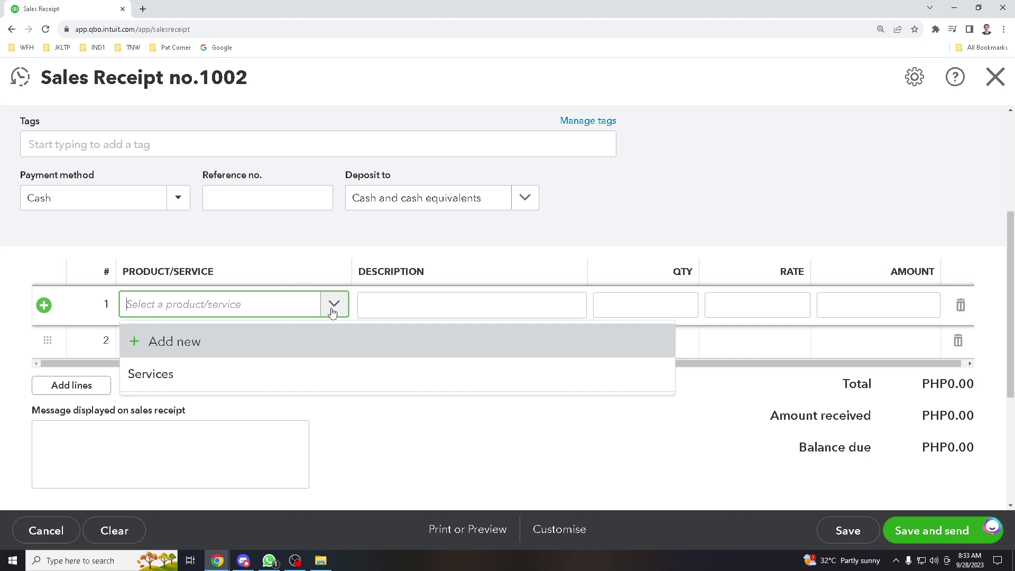
click(278, 374)
Open the new product/service panel for line 2, then close it without adding anything
click(307, 346)
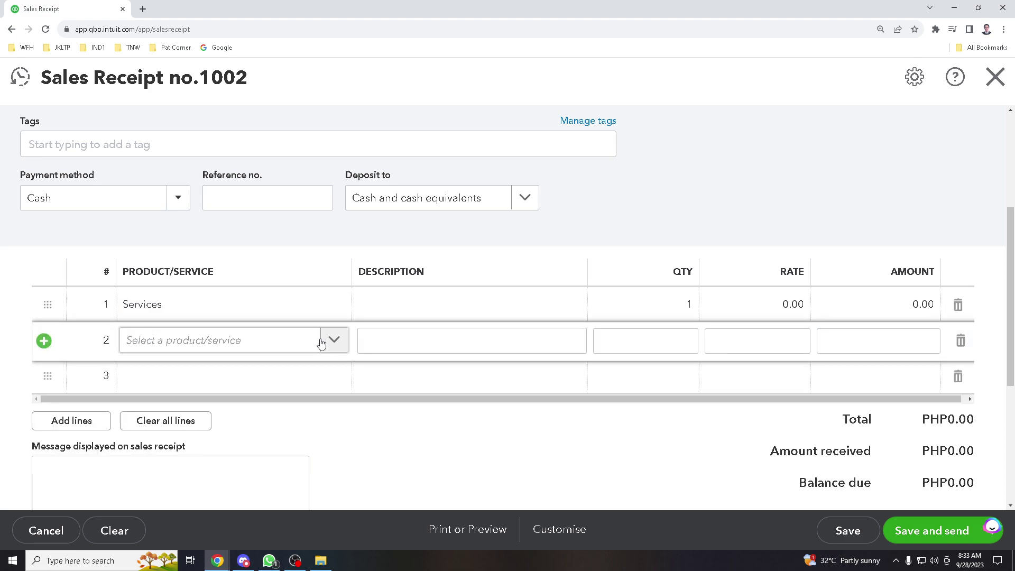
click(334, 341)
click(275, 378)
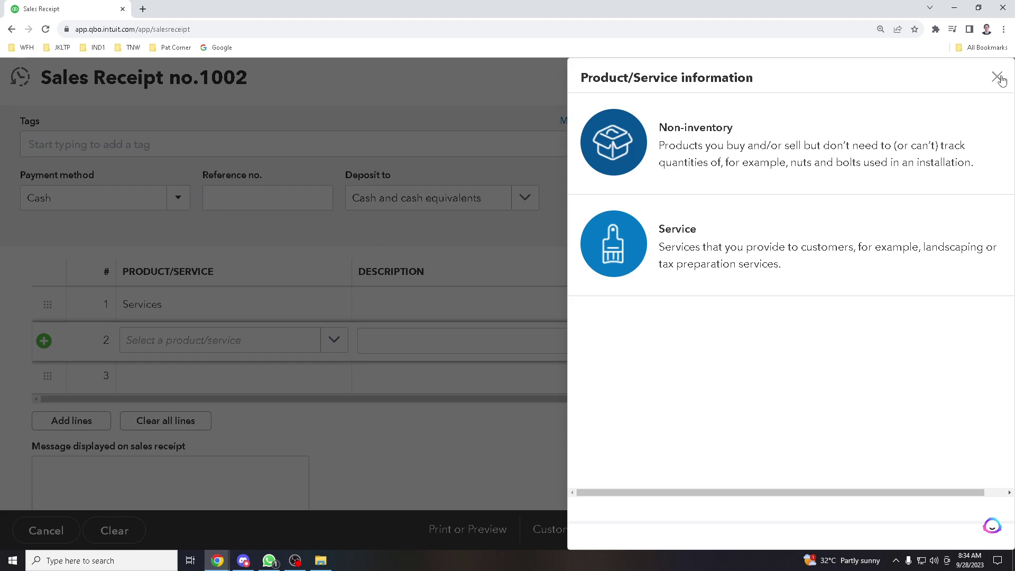
click(997, 77)
click(566, 333)
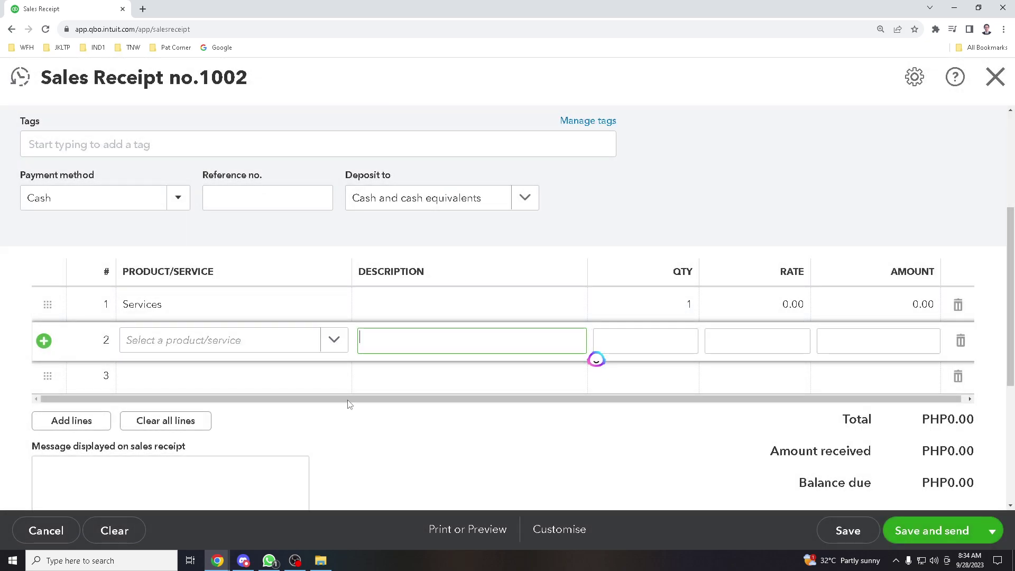
scroll(350, 402, down, 2)
click(174, 392)
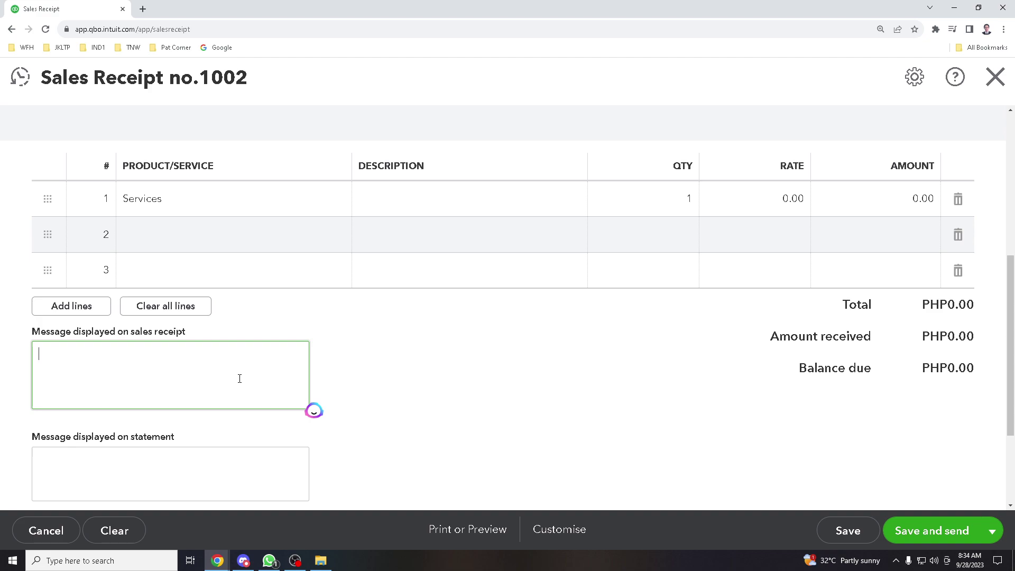
Enter 'Training purposes Youtube' as the statement message and save the receipt for sending
scroll(239, 378, down, 1)
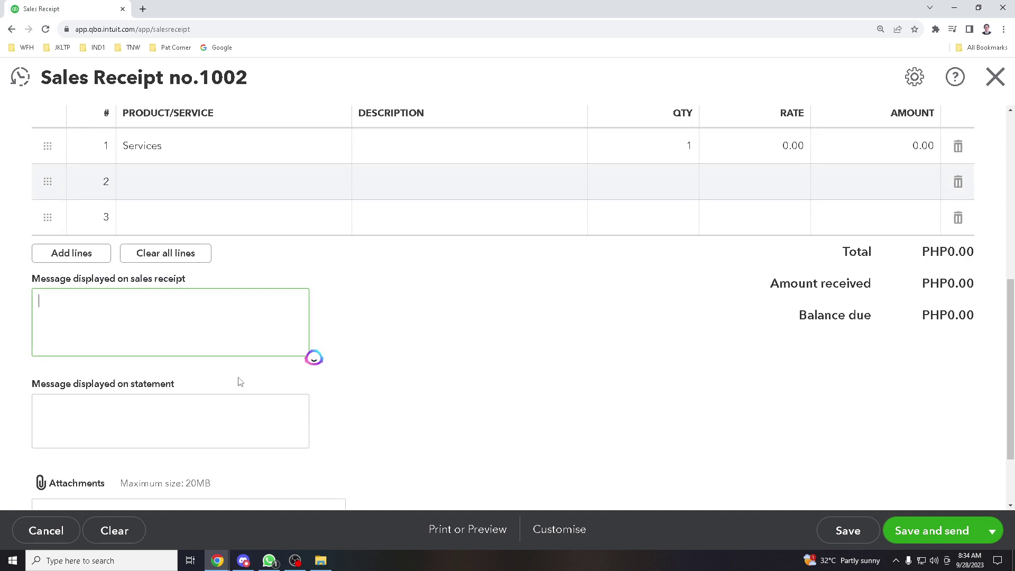
click(250, 415)
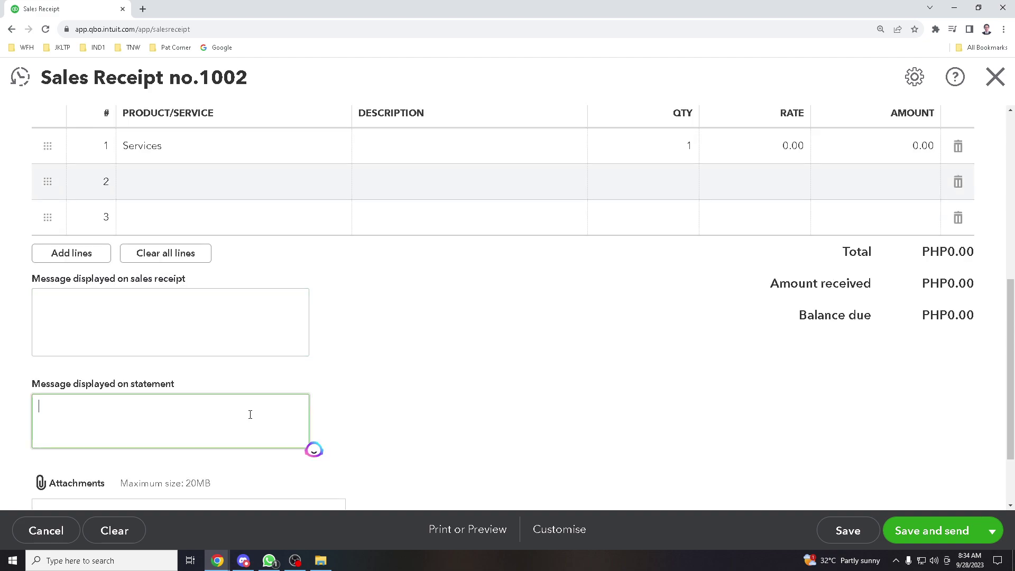
text(Training purposes Youtube)
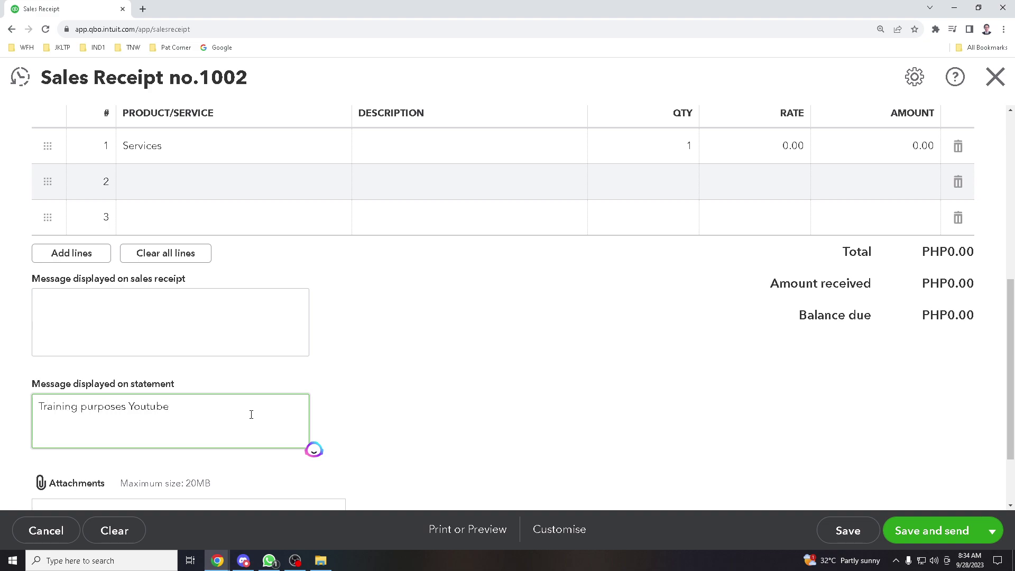
scroll(272, 374, down, 2)
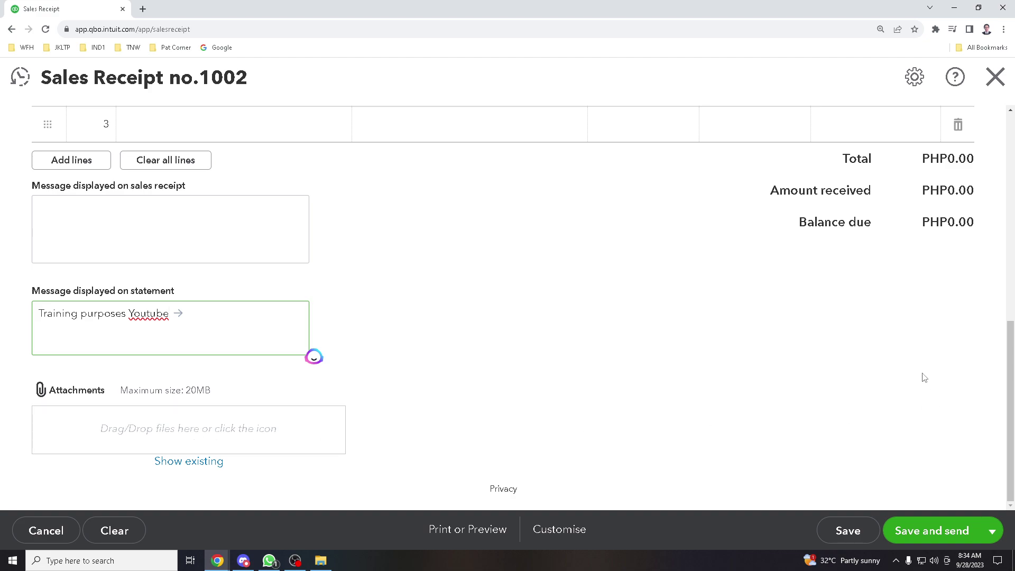
scroll(898, 336, up, 5)
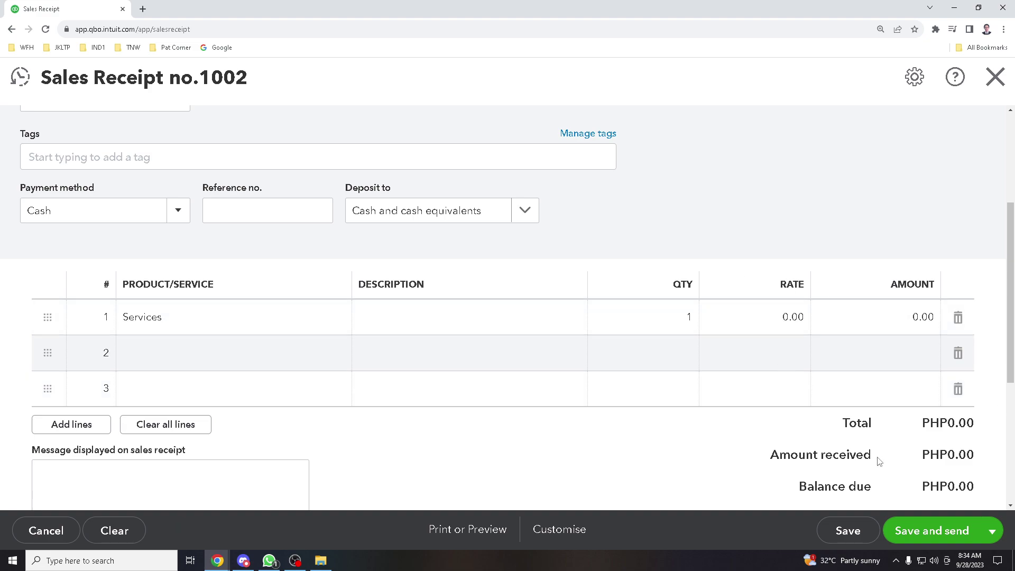
scroll(647, 446, down, 5)
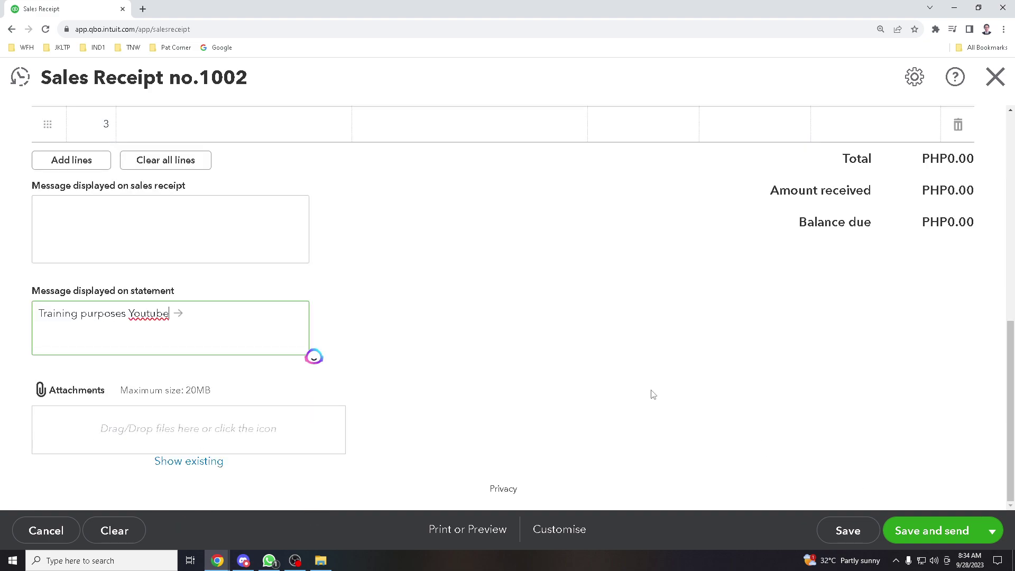
scroll(650, 396, up, 4)
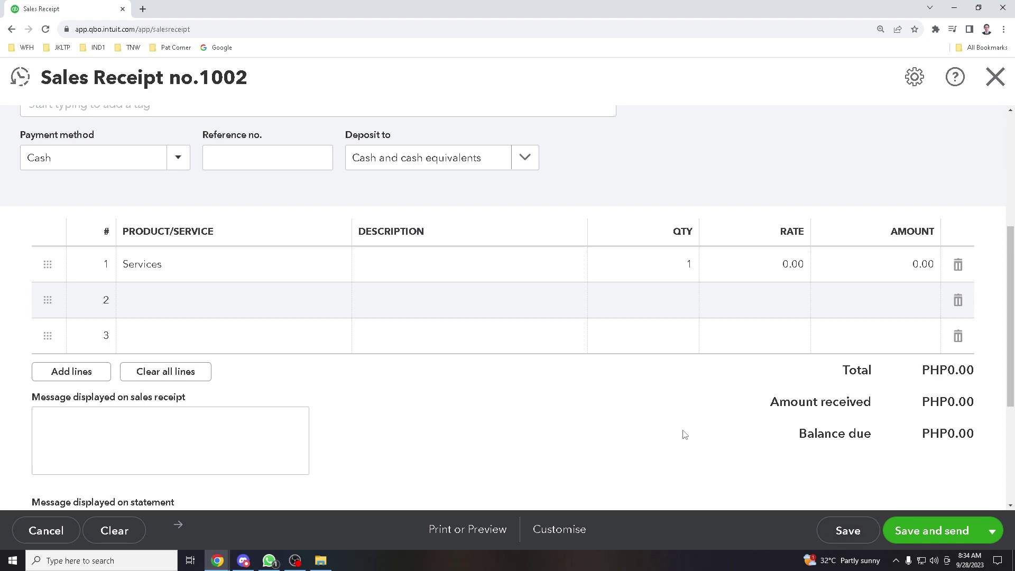
scroll(685, 434, down, 3)
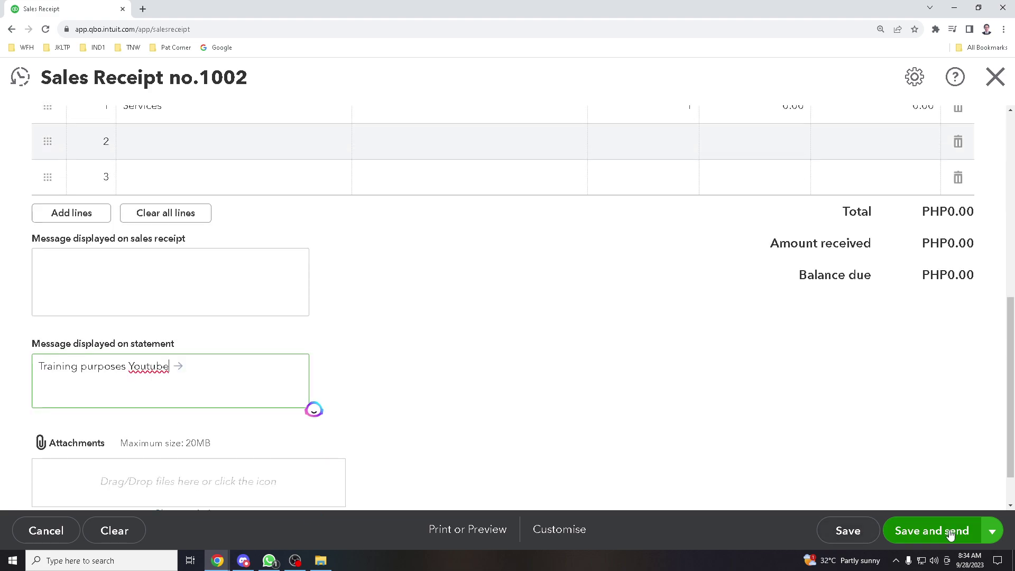
click(950, 535)
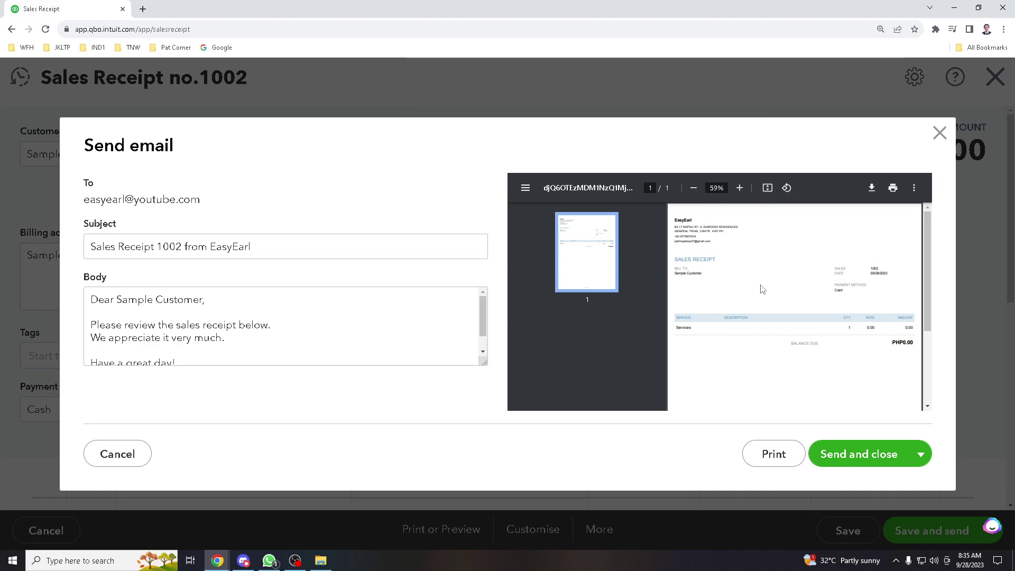
Review the receipt preview in the Send email dialog, selecting the company header lines
scroll(762, 289, down, 1)
scroll(822, 289, up, 1)
drag(677, 222, 723, 231)
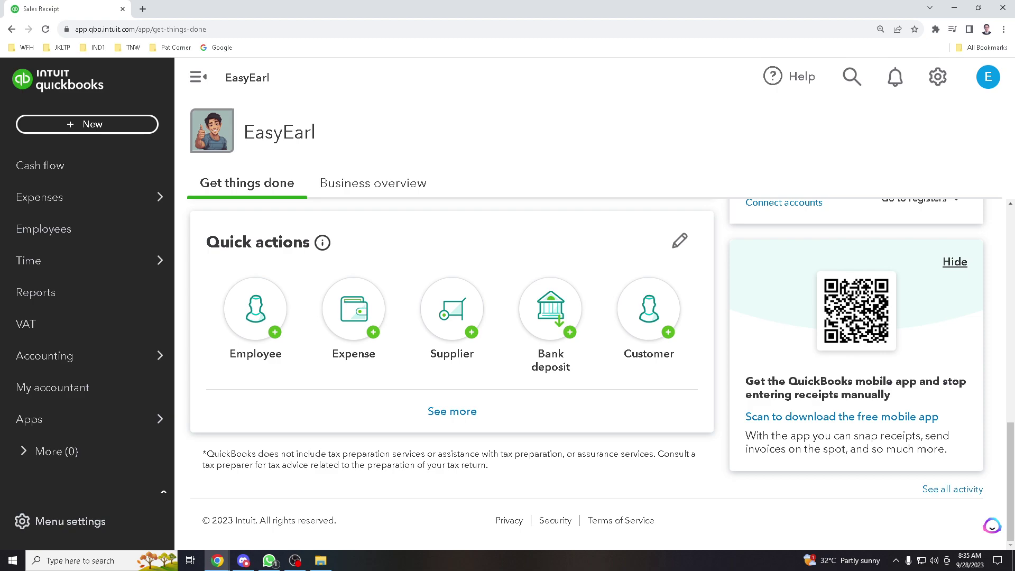
Switch away from the browser window
key(alt+Tab)
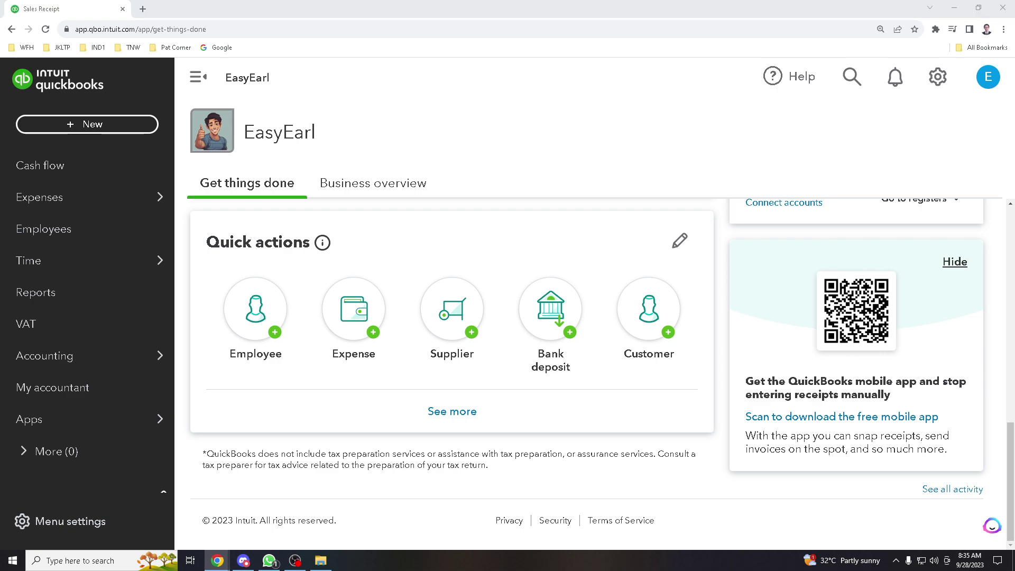